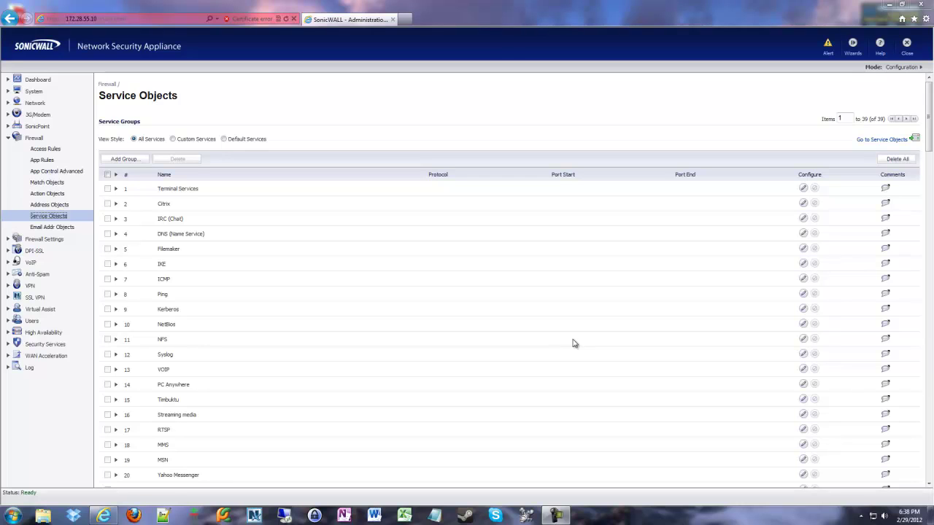
- Reload the Service Objects page and scroll down to the Services table listing 152 services
scroll(359, 366, down, 5)
scroll(359, 366, up, 4)
scroll(359, 367, up, 3)
scroll(359, 366, up, 1)
click(62, 219)
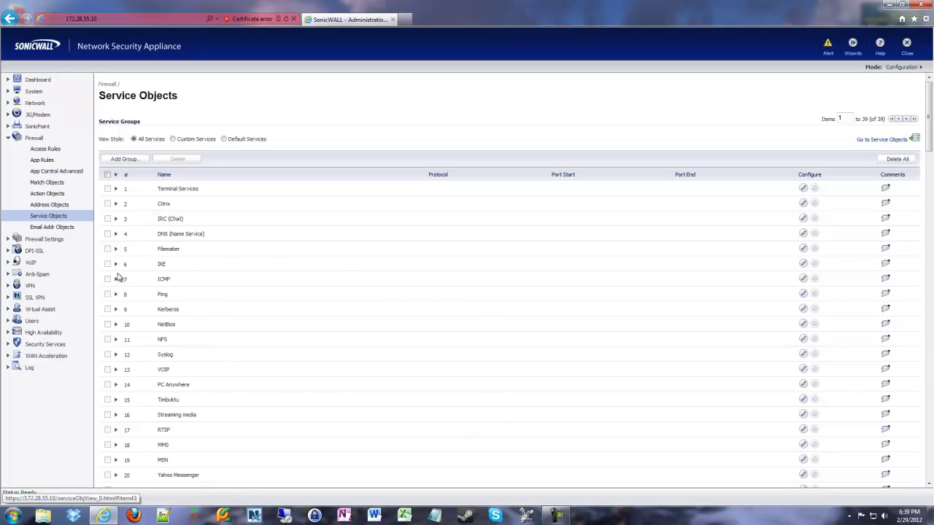
scroll(312, 328, down, 7)
scroll(311, 318, down, 3)
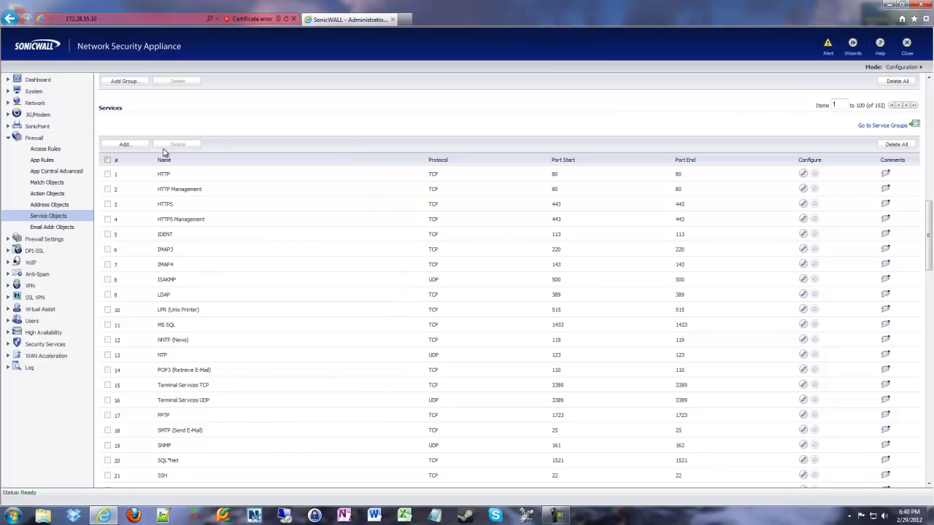
- Start a new service named VOIP-TCP-8000 and choose TCP as its protocol
click(124, 145)
text(VOIP)
text(-TCP-8000)
click(494, 270)
click(475, 310)
- Set the service's port range to 8000-8000
click(451, 284)
text(8000)
key(Tab)
text(8000)
key(BackSpace)
key(BackSpace)
text(10)
key(BackSpace)
key(BackSpace)
text(00)
- Add VOIP-TCP-8000, then add VOIP-UDP-8000 on UDP port 8000
click(499, 336)
click(456, 254)
double_click(456, 254)
text(UDP)
key(Tab)
key(Down)
key(Tab)
click(495, 335)
- Add the VOIP-UDP-8001 service on UDP port 8001
key(BackSpace)
text(1)
key(Tab)
- Add the VOIP-UDP-8002-8010 service covering UDP ports 8002-8010
key(Tab)
key(Tab)
key(Return)
key(BackSpace)
text(2-8010)
key(Tab)
key(Tab)
text(2)
key(Tab)
text(8011)
key(BackSpace)
text(0)
key(Tab)
key(Return)
- Close the Add Service window, name the new group 'VOIP Stuff', and select VOIP-TCP-8000
click(540, 335)
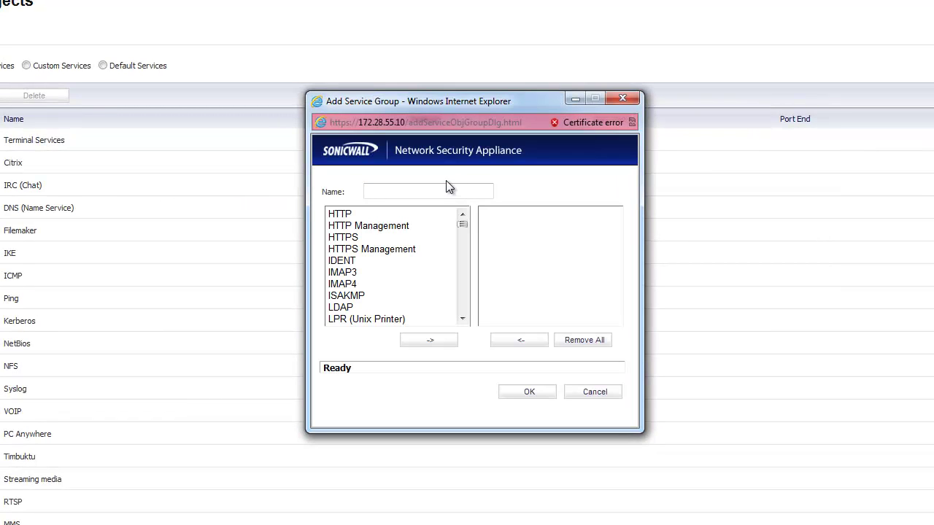
text(VOIP Stuff)
click(436, 264)
drag(461, 223, 460, 315)
click(405, 285)
- Move the four VOIP services into the group and save it
shift+click(402, 321)
click(430, 340)
click(529, 394)
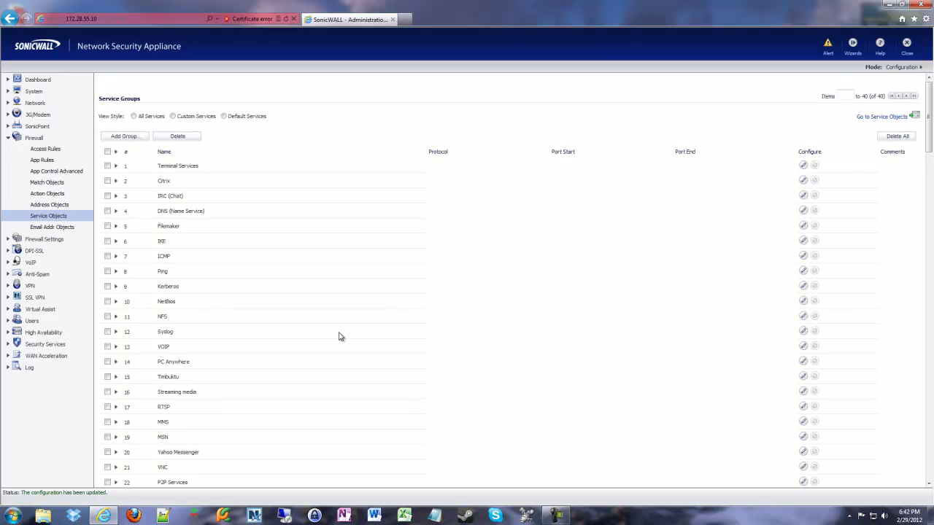
- Expand group 40, VOIP Stuff, to confirm it holds the four VOIP services
scroll(342, 328, down, 3)
scroll(343, 325, down, 5)
click(116, 366)
scroll(258, 353, up, 3)
drag(159, 203, 922, 265)
click(610, 291)
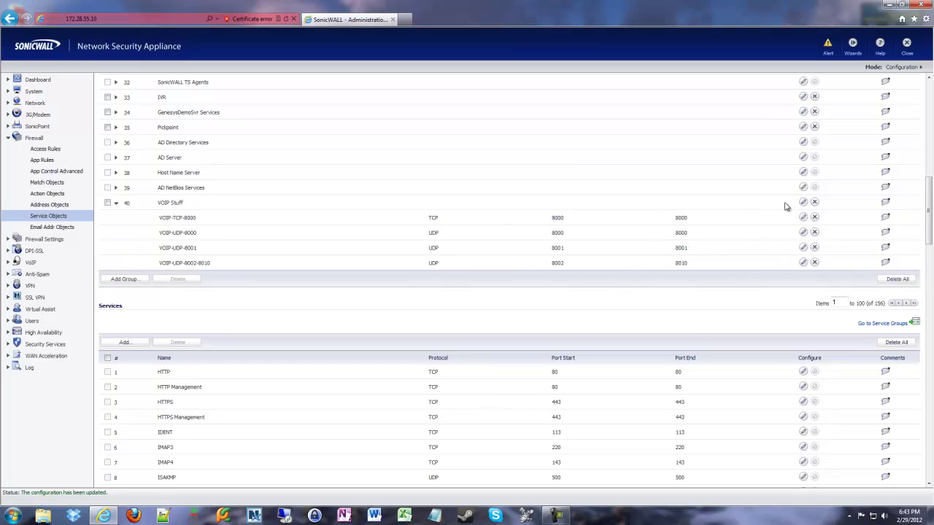